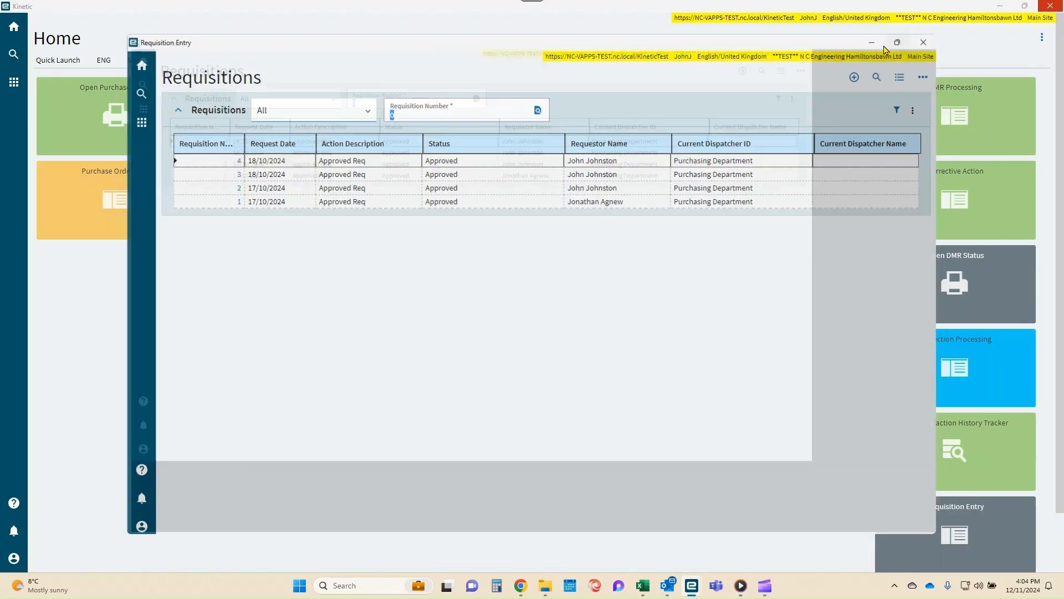
Step: Maximize the requisition window and create a new requisition with the request date 30/11/2024
left_click(887, 46)
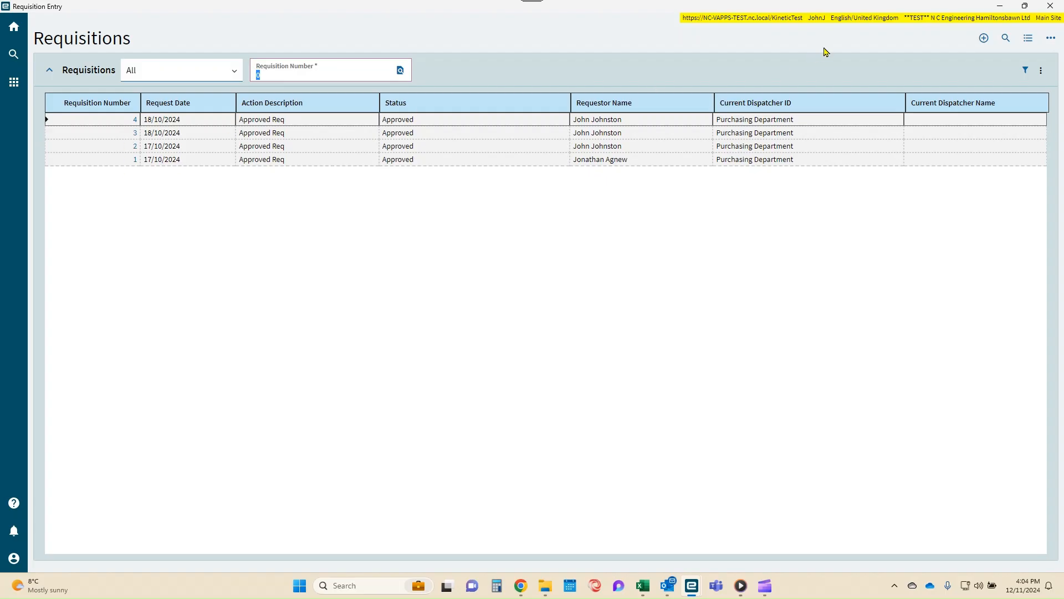
left_click(984, 40)
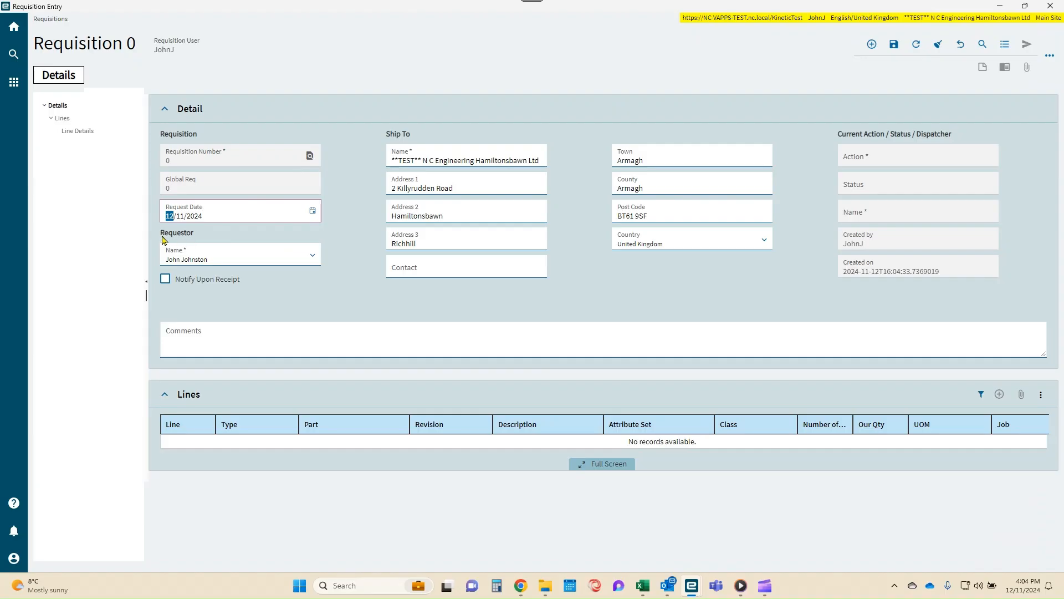
left_click(312, 212)
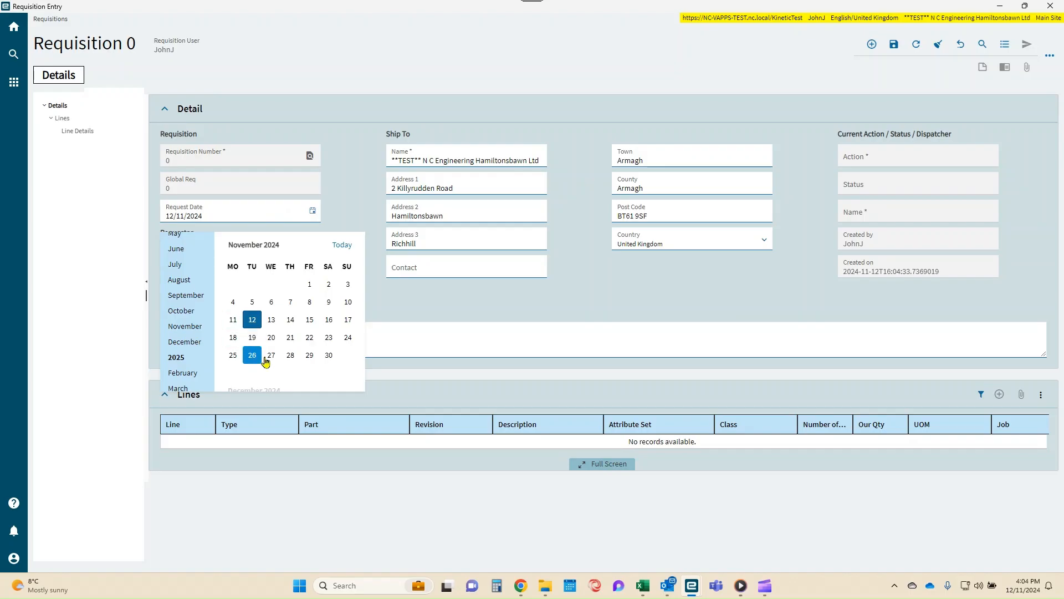
left_click(328, 357)
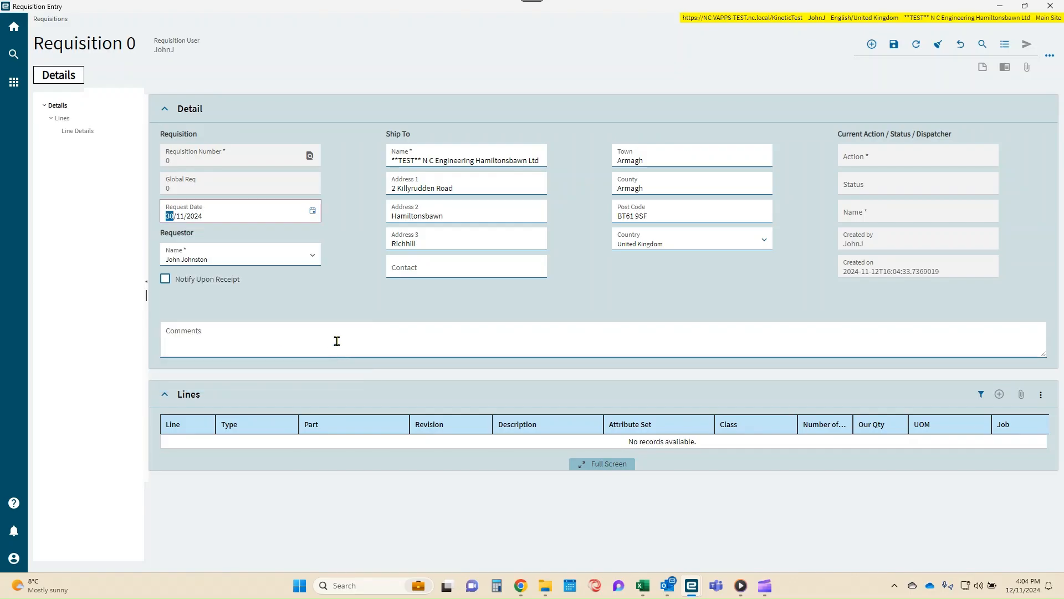
left_click(370, 292)
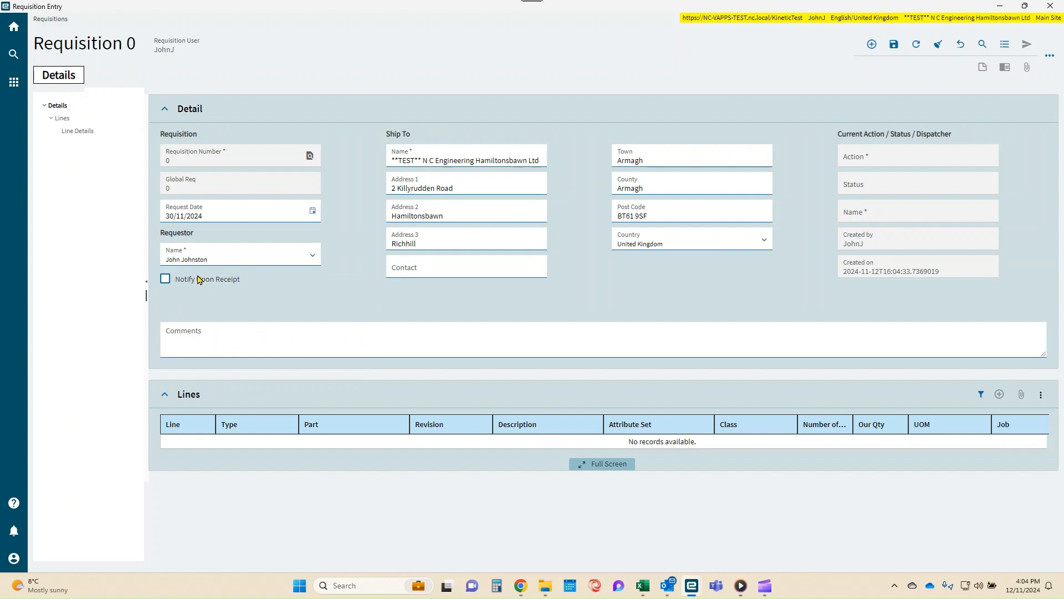
Step: Turn on notification upon receipt for the requestor and save the new requisition
left_click(166, 281)
left_click(296, 341)
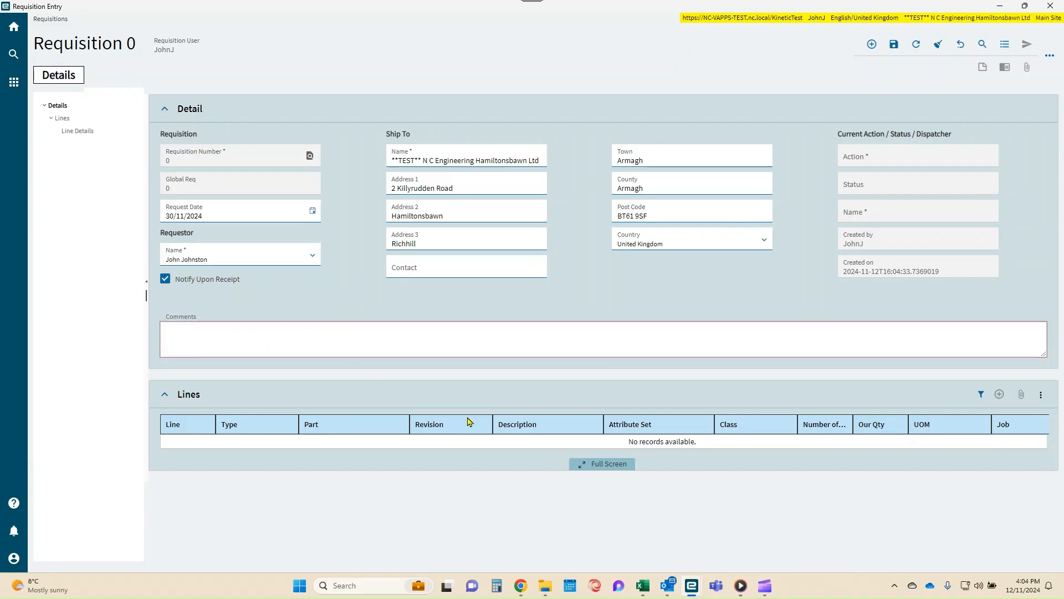
left_click(894, 45)
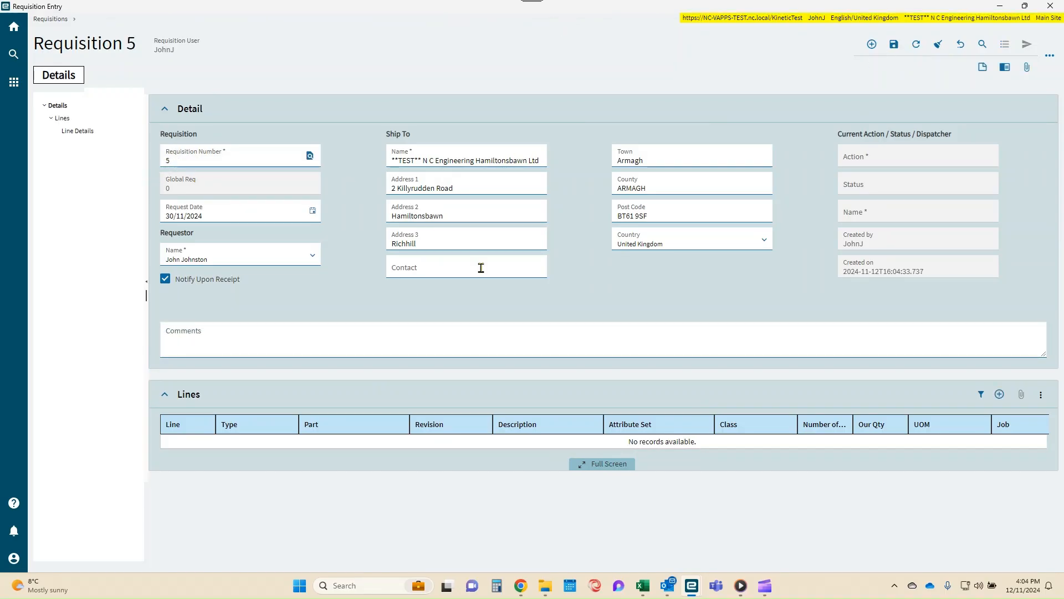
Step: Add a line to the requisition and set its type to Job Material
left_click(1000, 395)
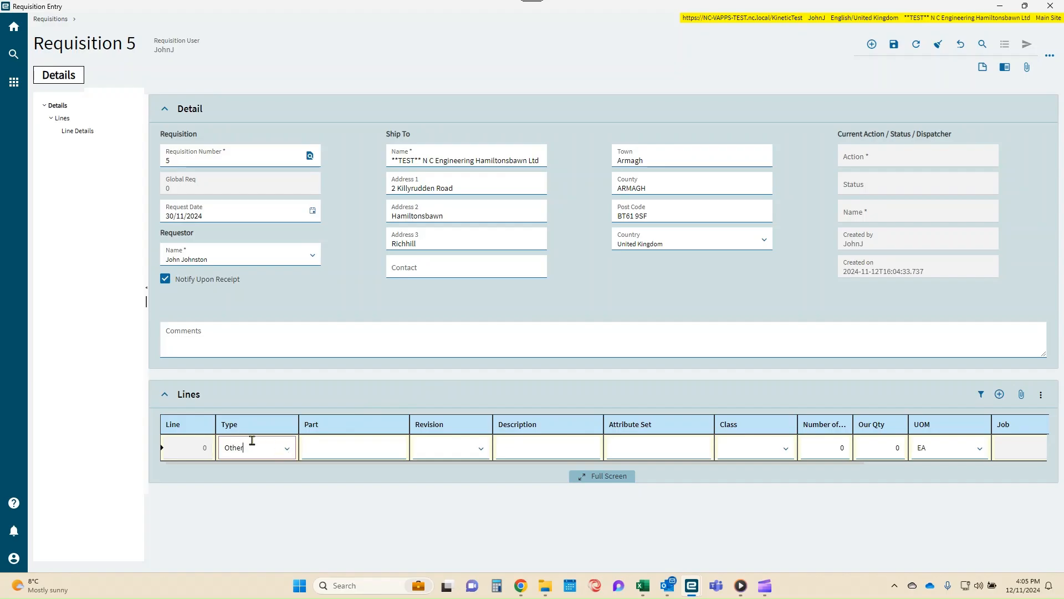
left_click(286, 450)
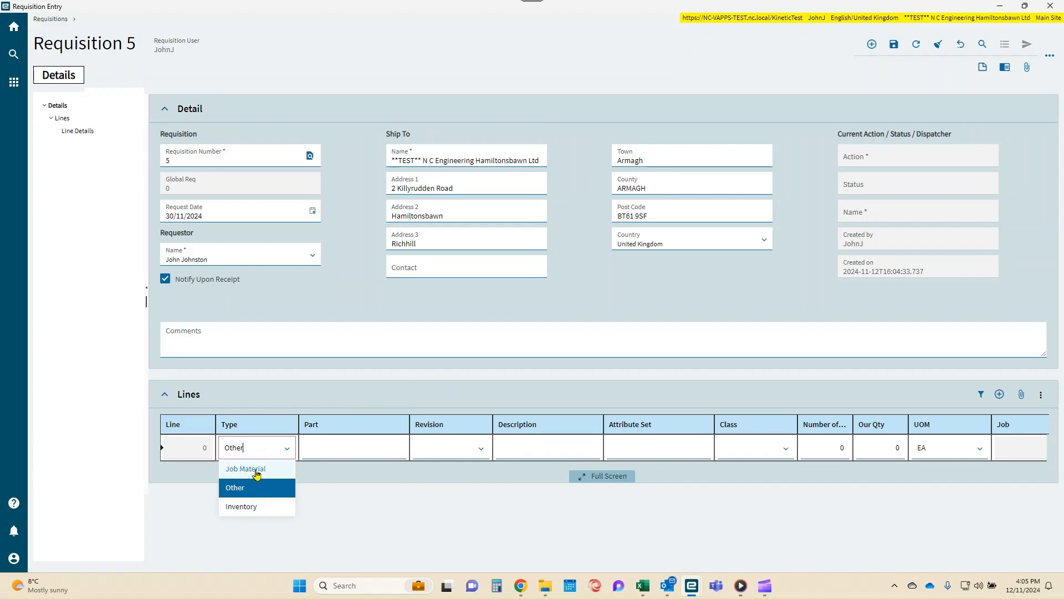
left_click(257, 474)
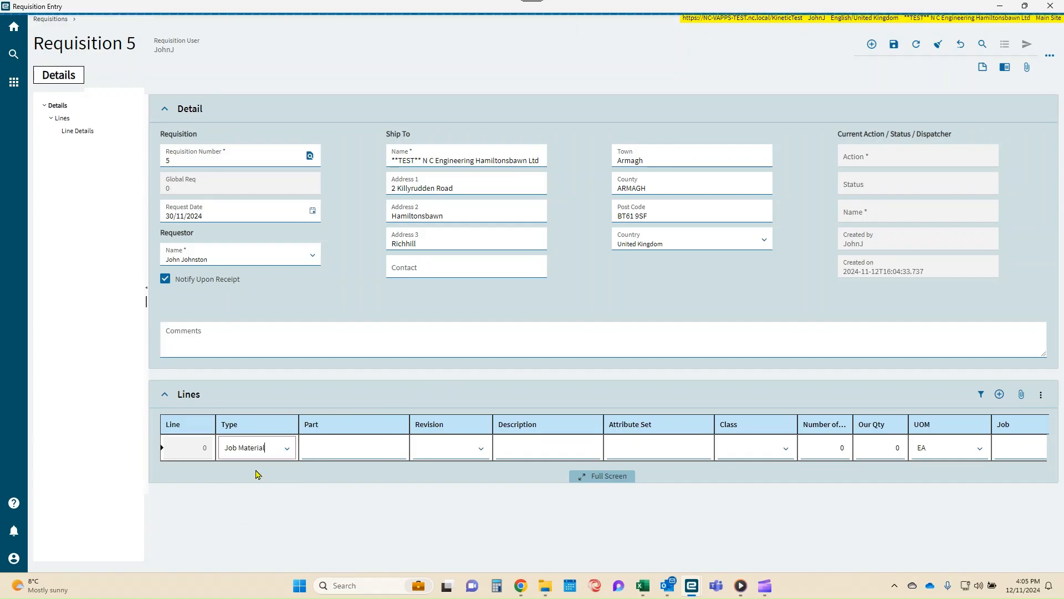
left_click(320, 448)
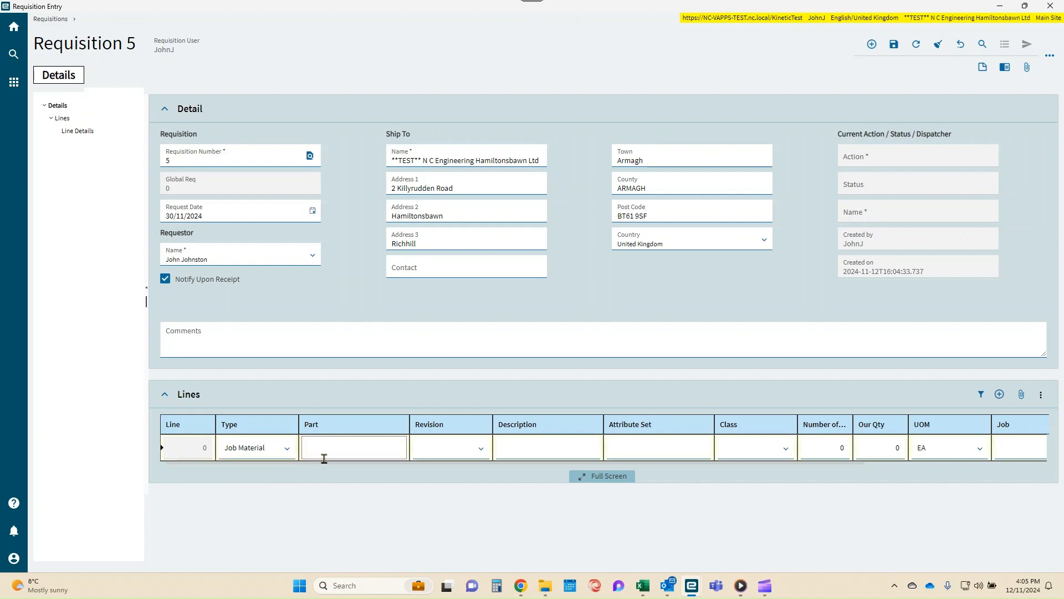
Step: Switch the line's type to Inventory and fill in part ADH-1894-403 through the part search
left_click(289, 451)
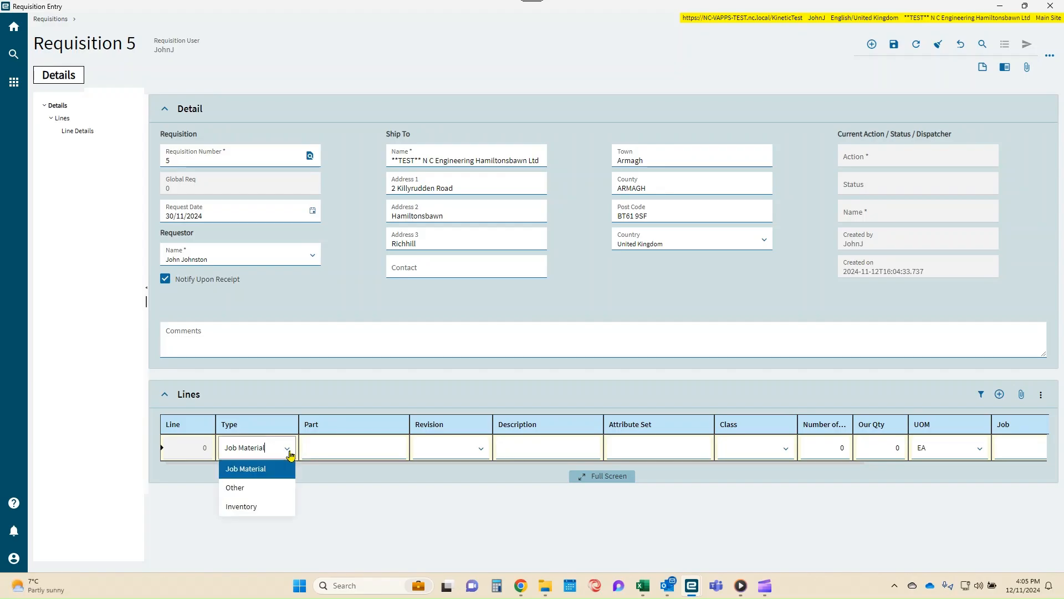
left_click(259, 506)
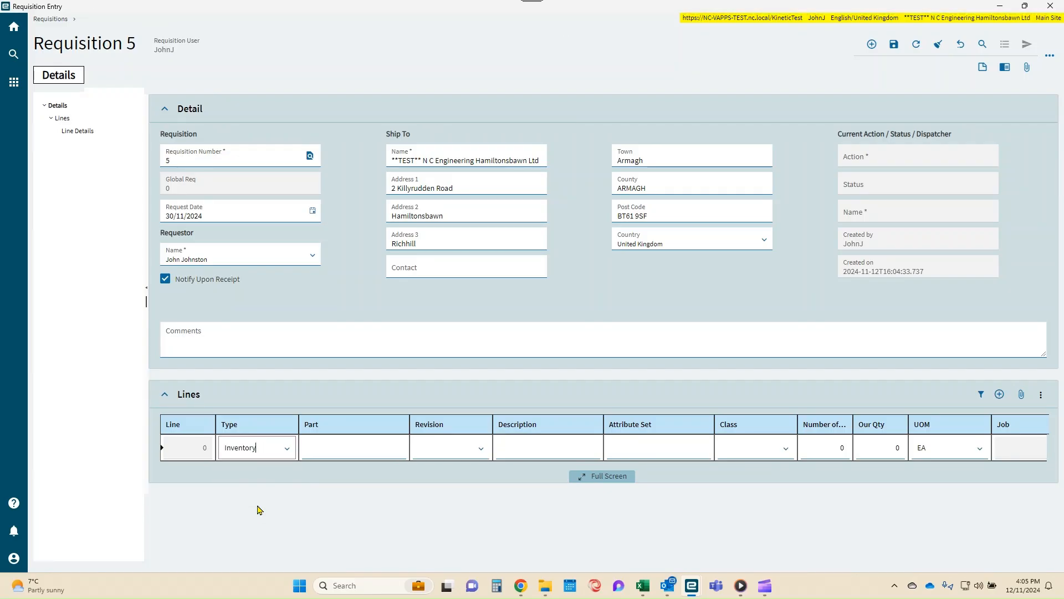
left_click(322, 447)
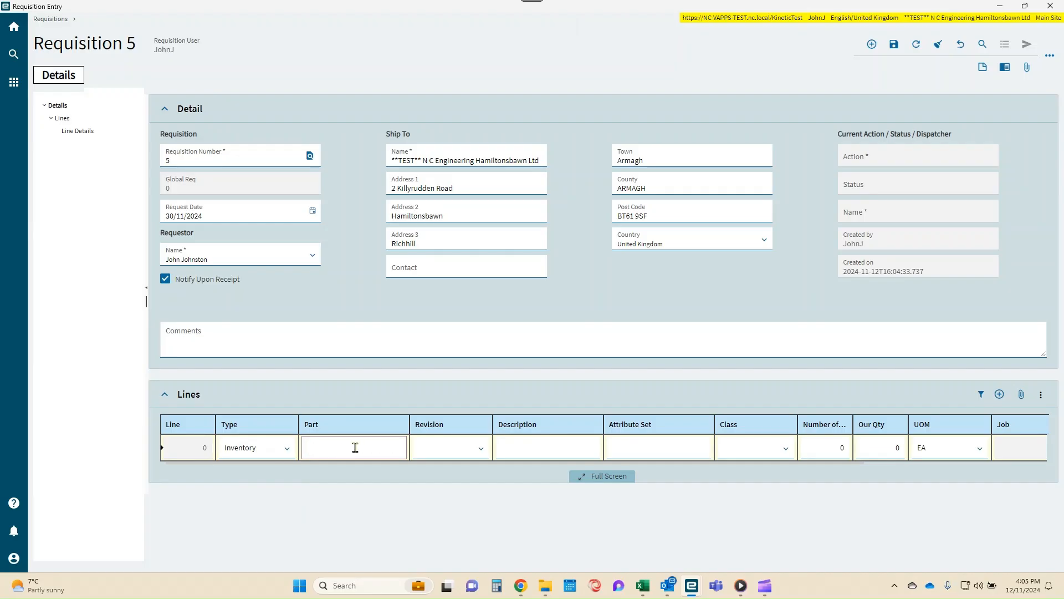
right_click(331, 450)
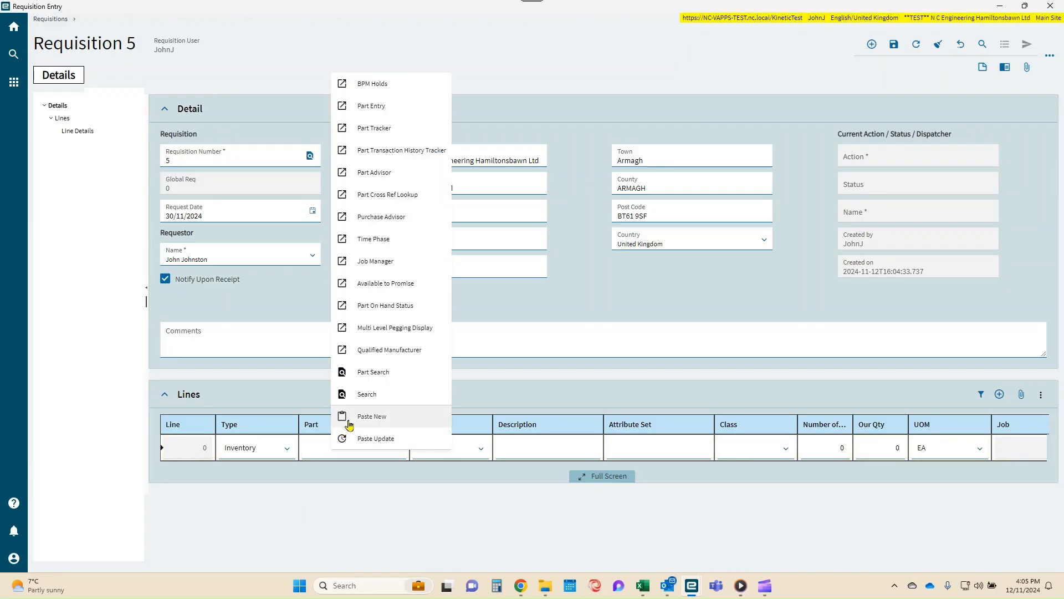
left_click(365, 382)
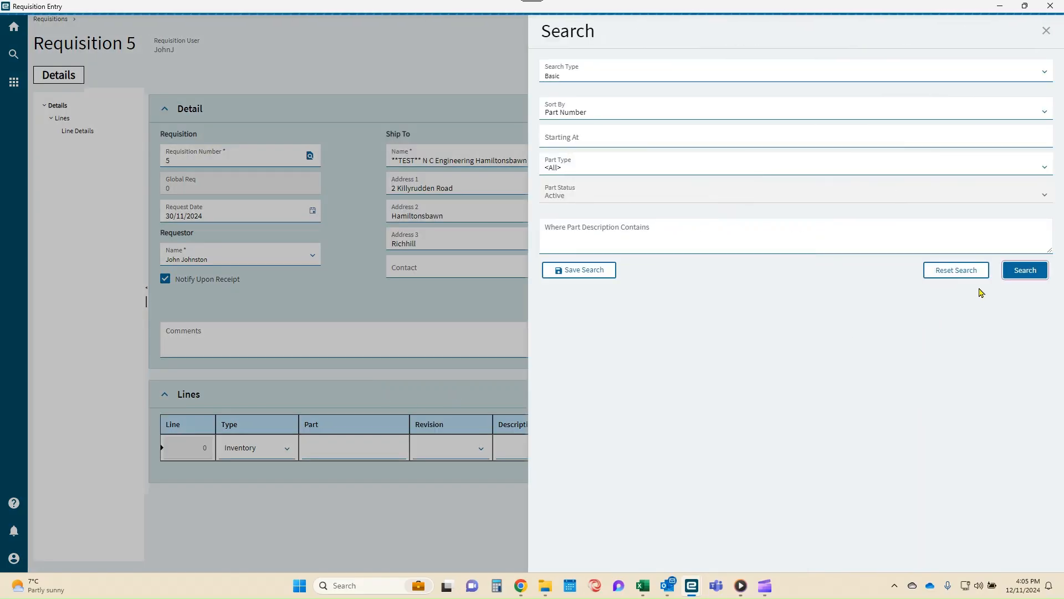
left_click(1010, 279)
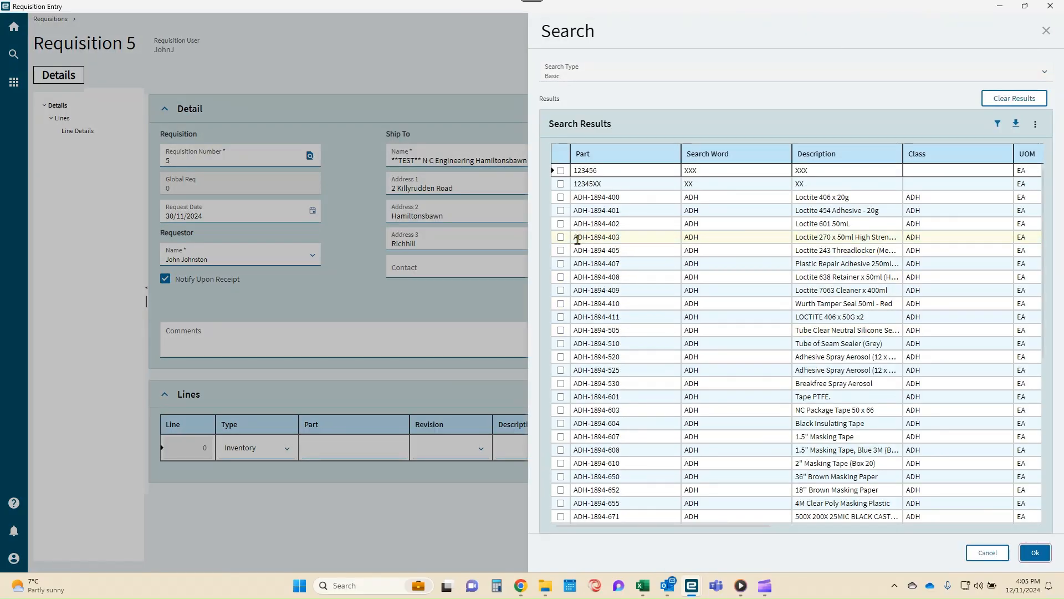
left_click(560, 237)
left_click(1034, 553)
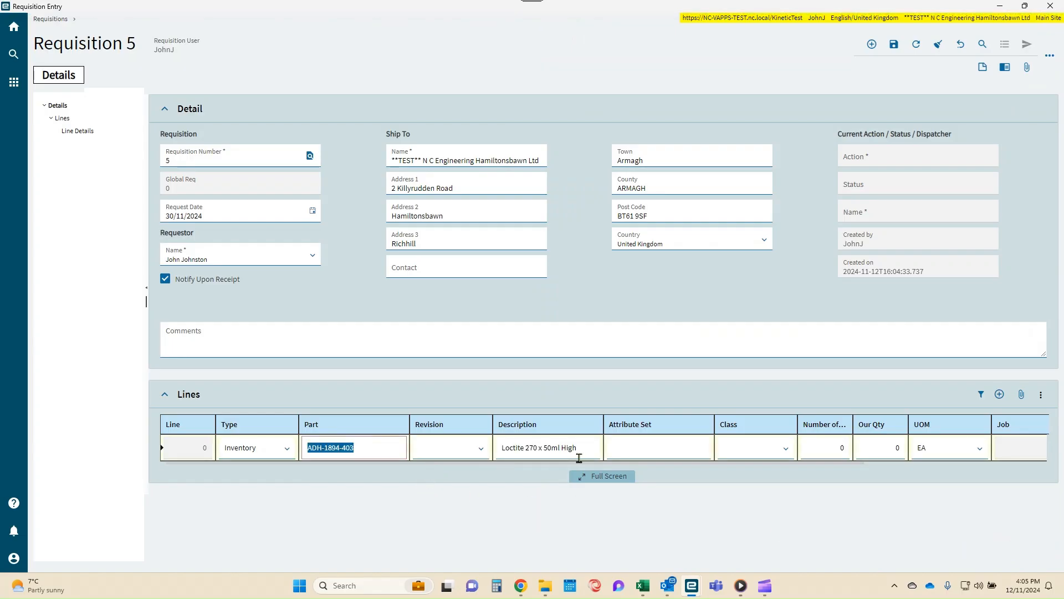
Step: Delete the Inventory line from the requisition and confirm the deletion
left_click(1041, 394)
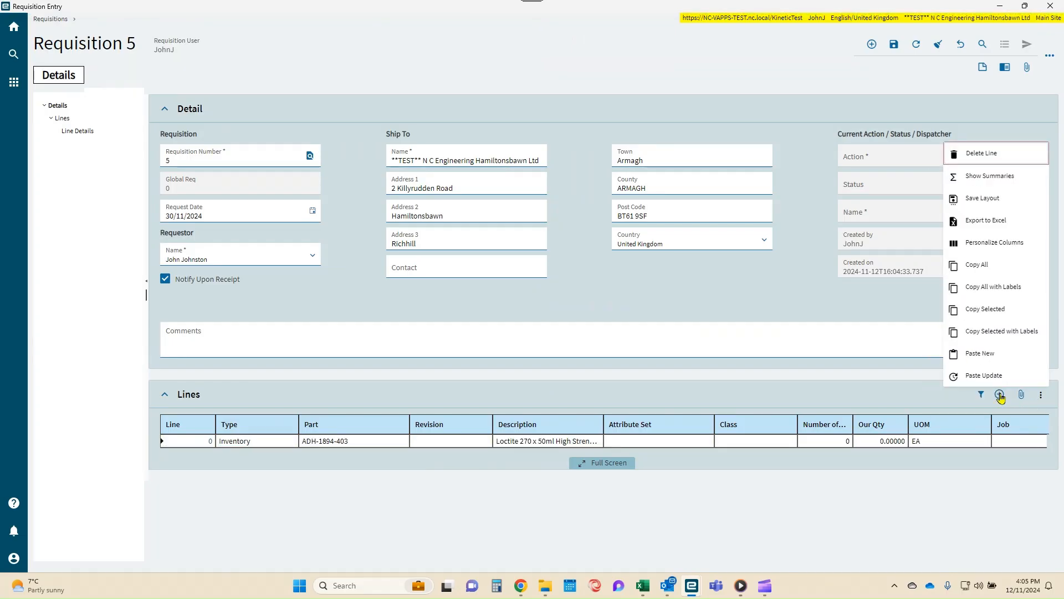
left_click(980, 155)
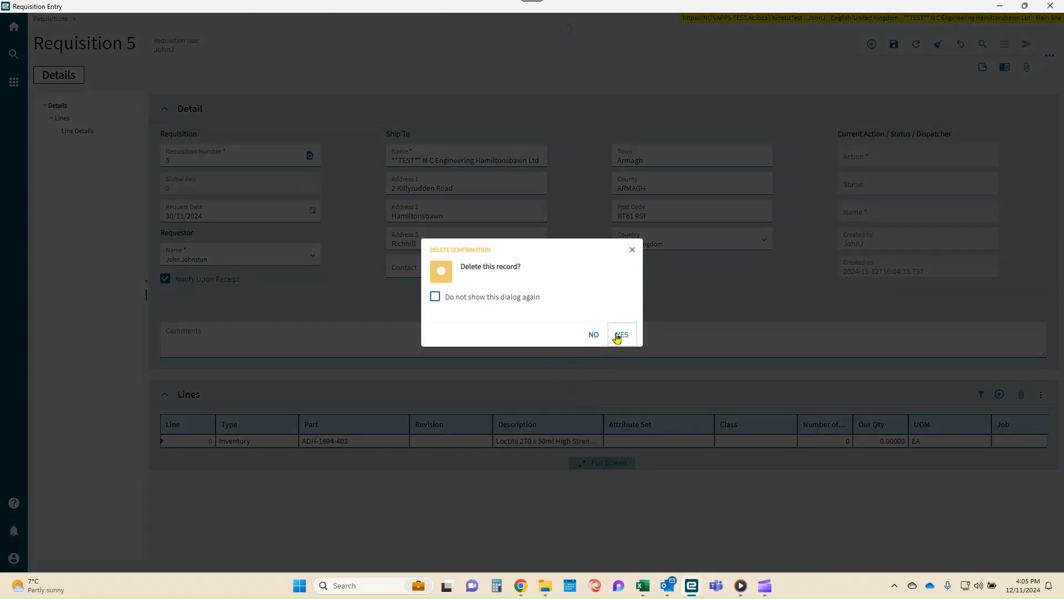
left_click(618, 338)
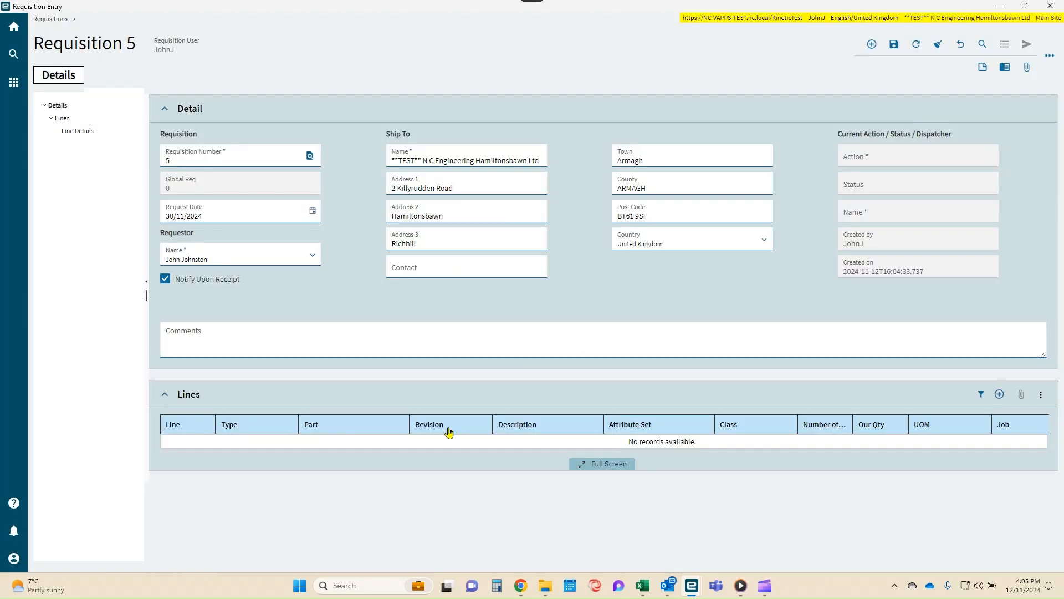
Step: Add a new requisition line, keeping the type Other, with Paperclips as the part
left_click(999, 394)
left_click(280, 450)
left_click(288, 448)
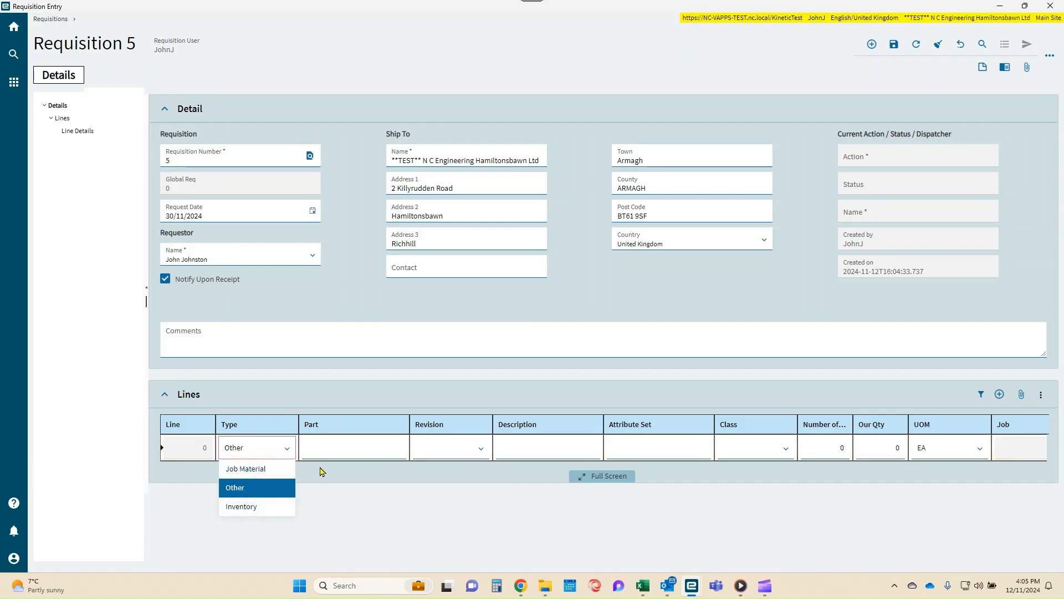
left_click(320, 447)
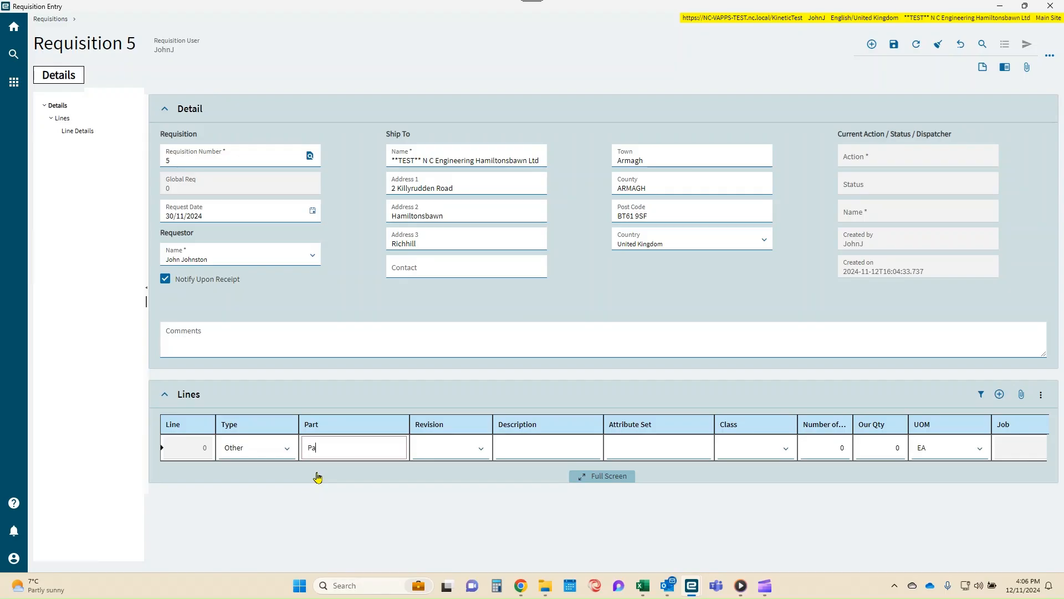
type("clips")
Step: Describe the Paperclips line as "paperclips box 100" and set its class to Office Supplies
left_click(474, 456)
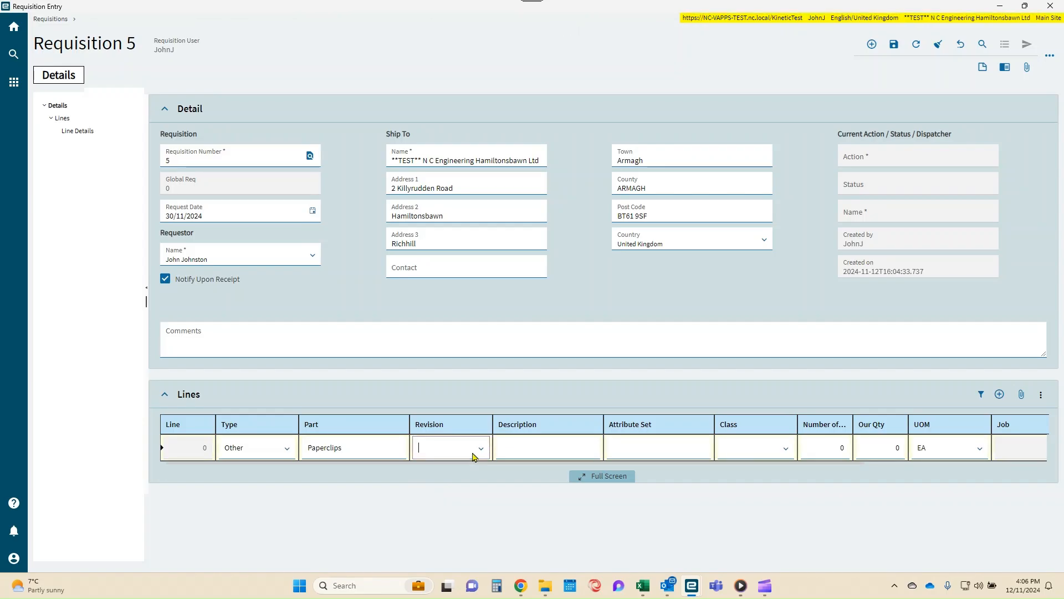
key("Tab")
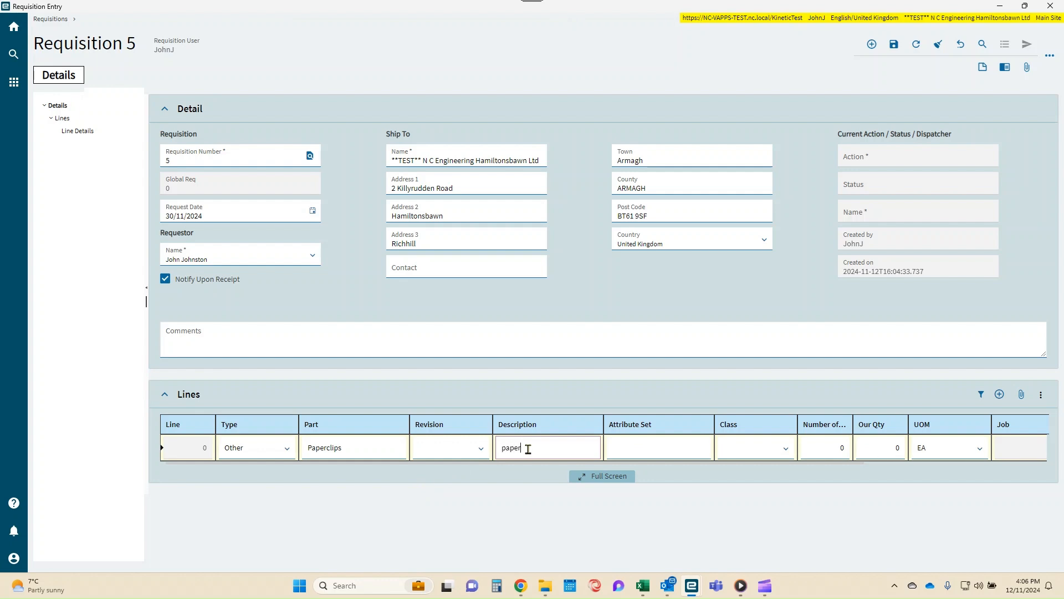
type("paperclips box 100")
left_click(669, 447)
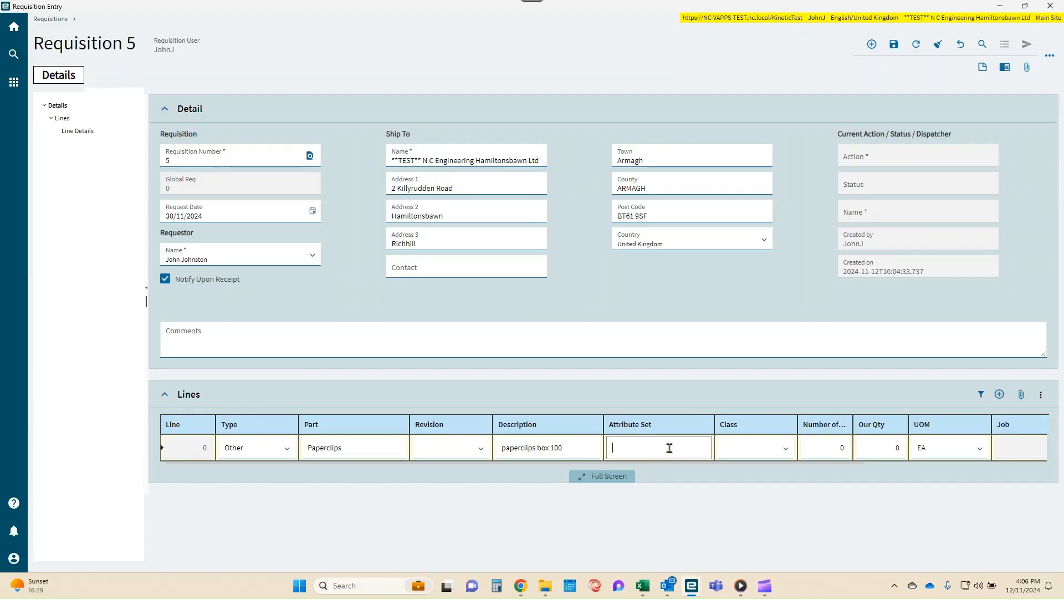
left_click(785, 449)
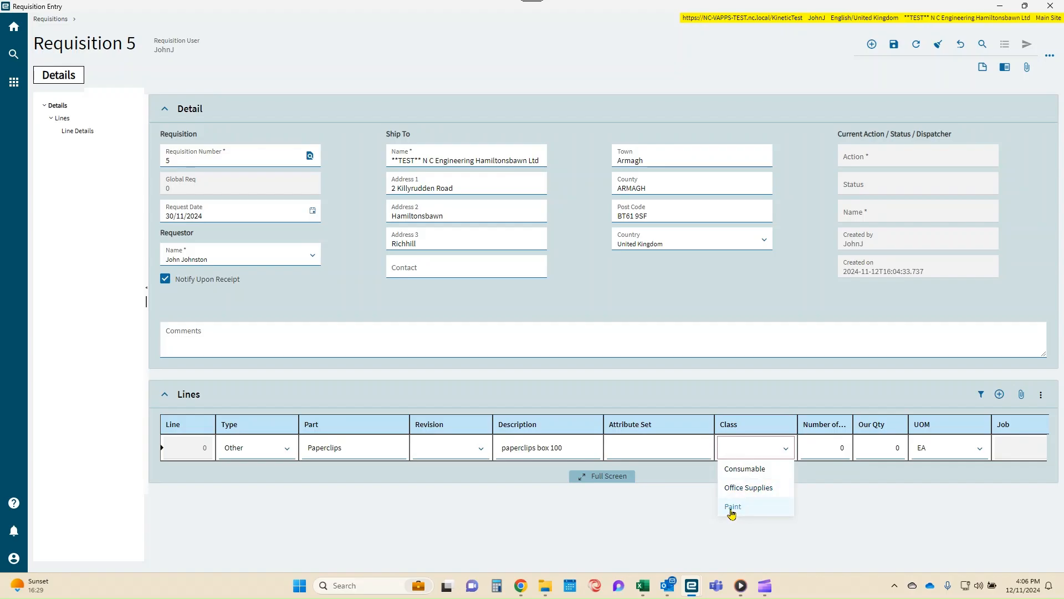
left_click(761, 493)
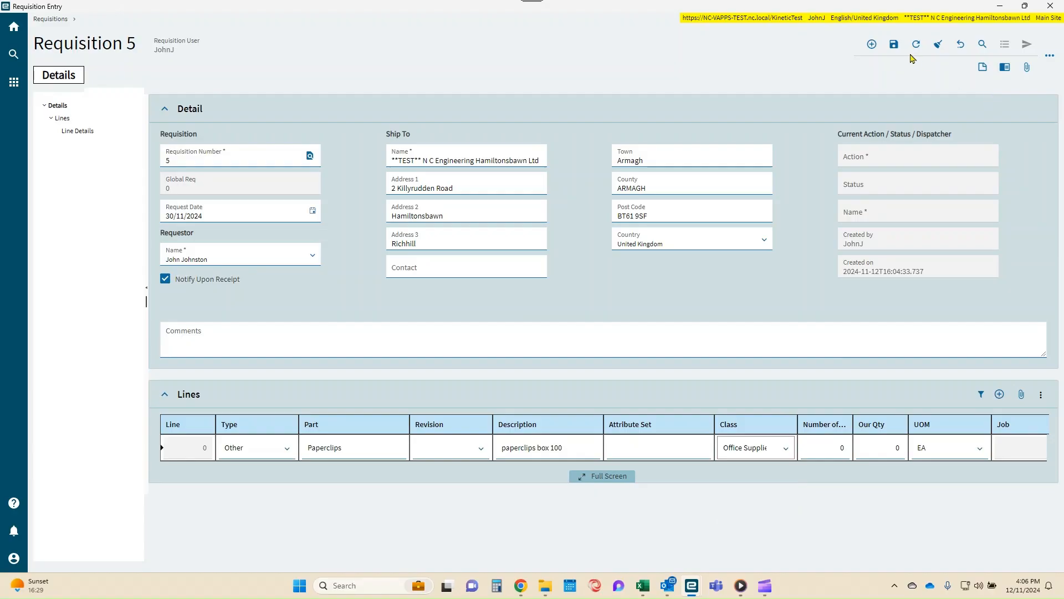
Step: Try to save the requisition without a quantity and to enter the number of pieces on the Paperclips line
left_click(895, 46)
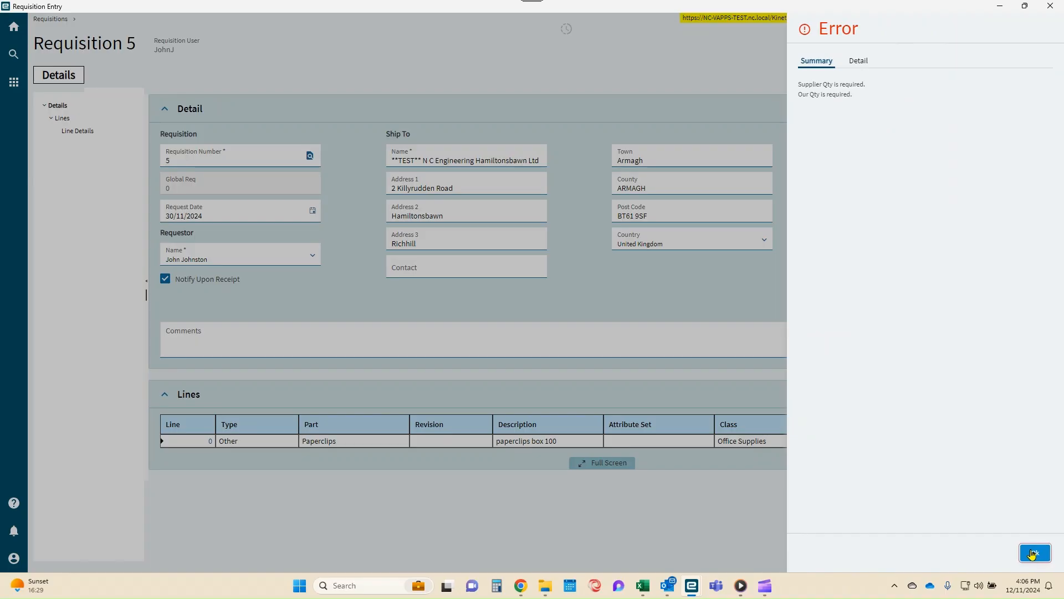
left_click(1033, 553)
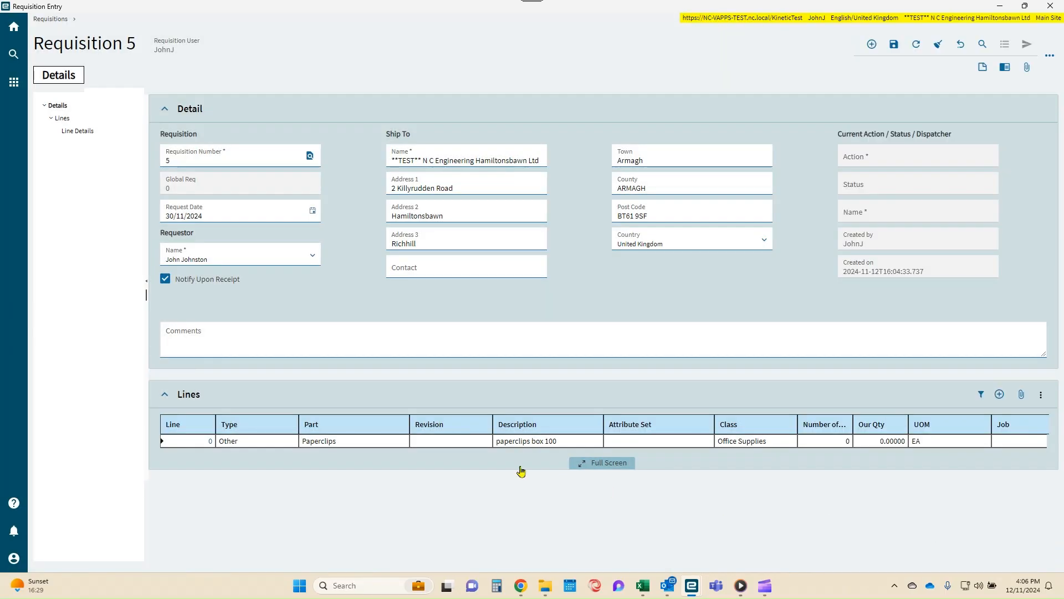
left_click(813, 445)
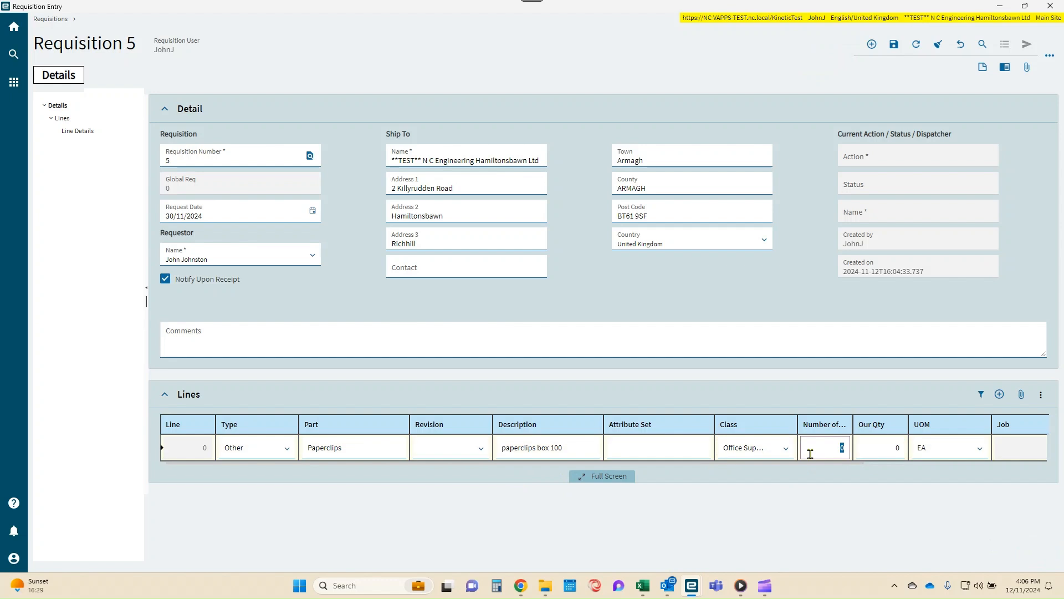
left_click(873, 450)
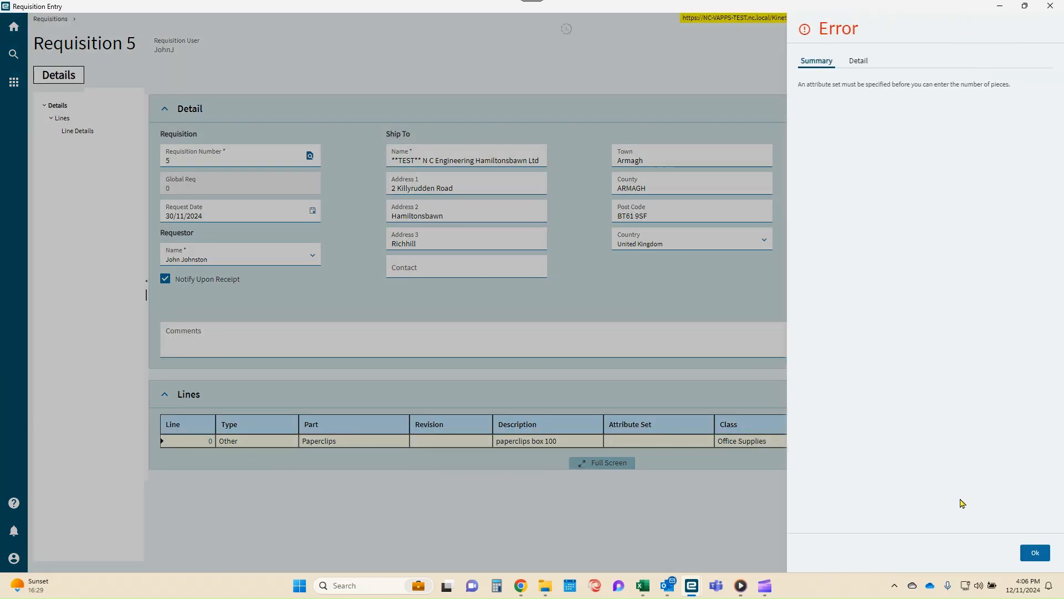
left_click(1034, 552)
Step: Set Our Qty to 1 on the Paperclips line and save the requisition
left_click(841, 446)
left_click(877, 450)
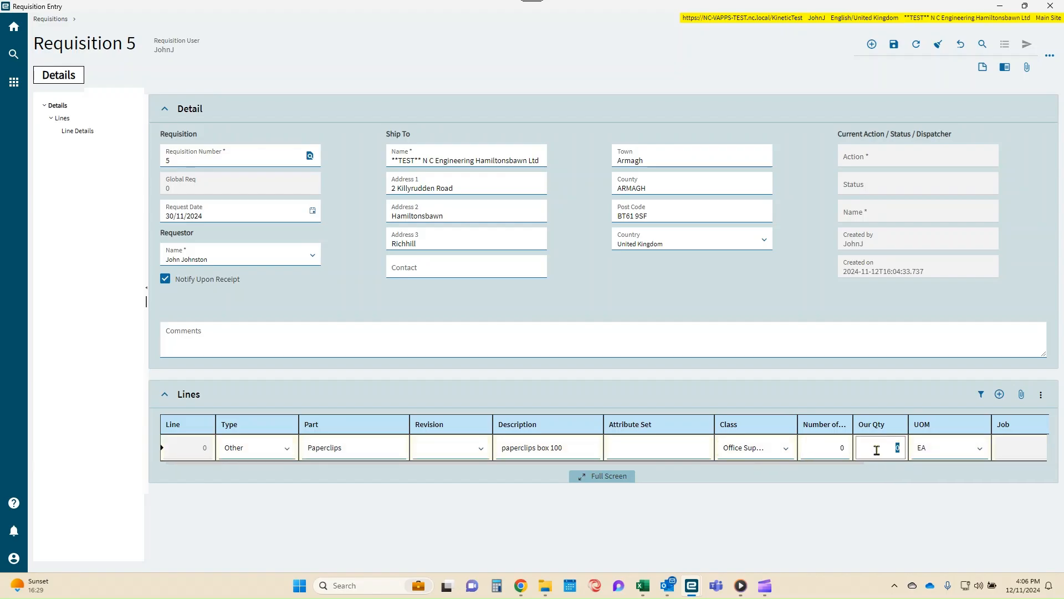
type("1")
left_click(874, 480)
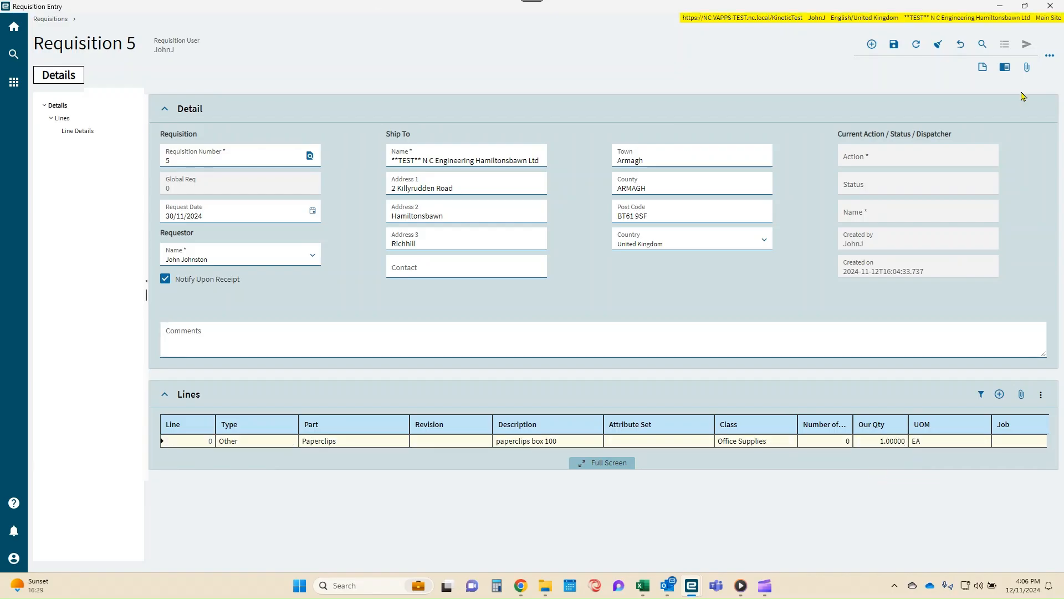
left_click(894, 46)
Step: Dispatch the requisition as Approve/Submit with the action Check Specification, choosing the requestor as dispatcher
left_click(1026, 47)
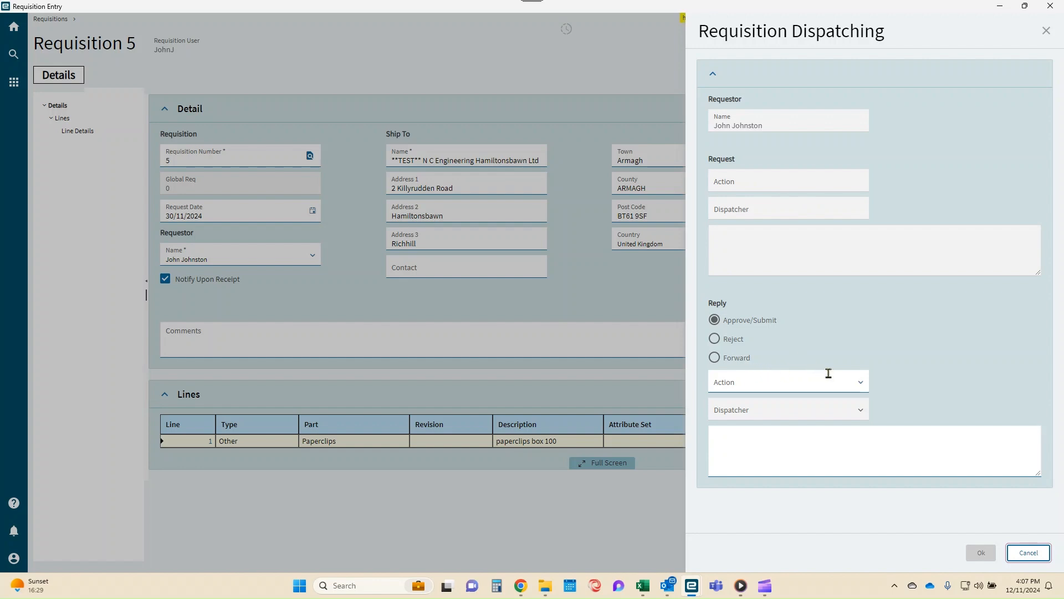
left_click(861, 387)
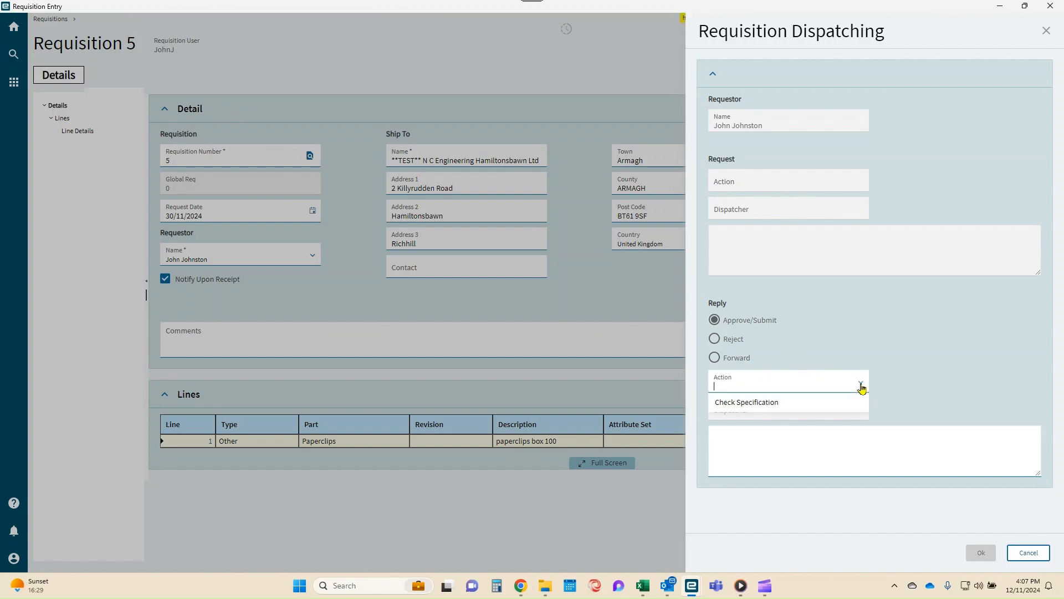
left_click(782, 405)
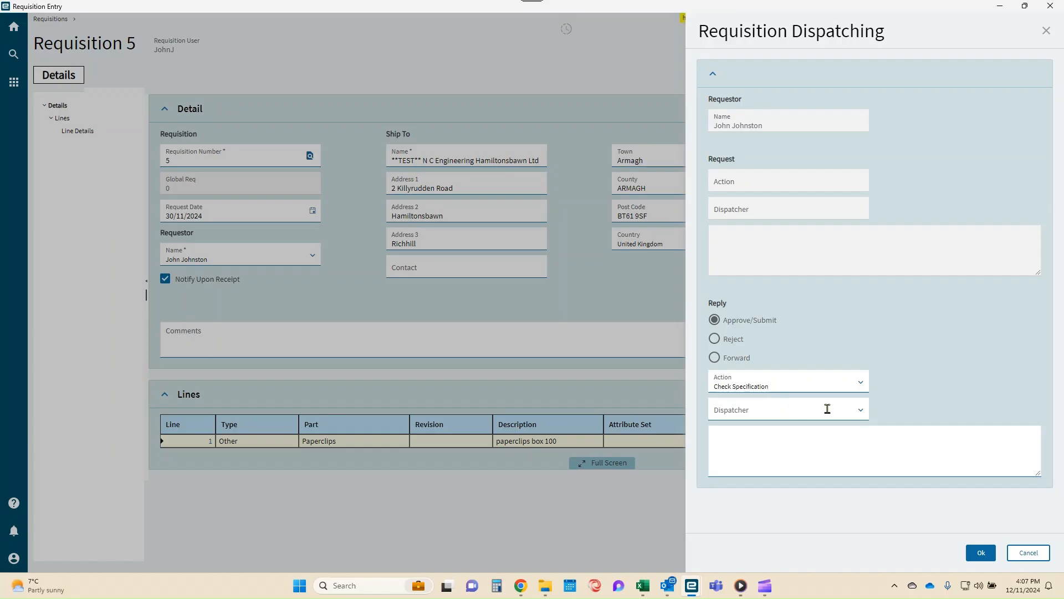
left_click(859, 410)
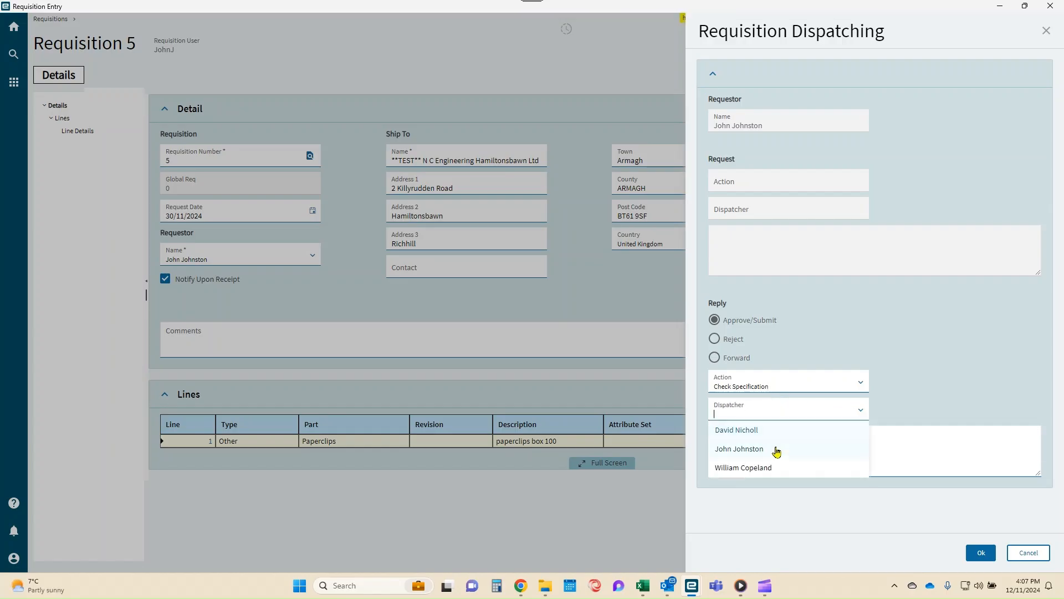
left_click(736, 454)
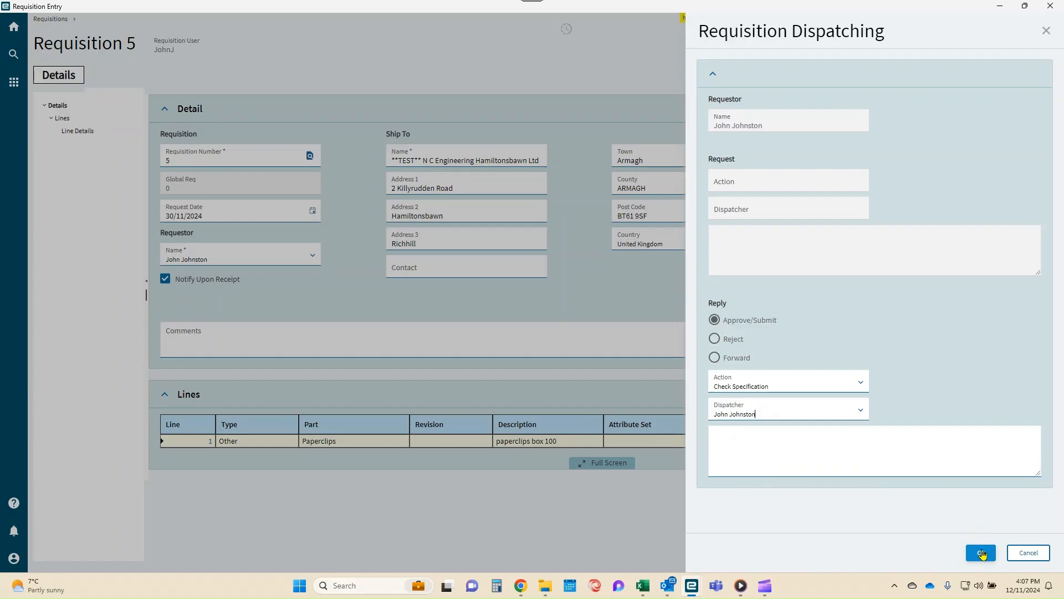
left_click(981, 553)
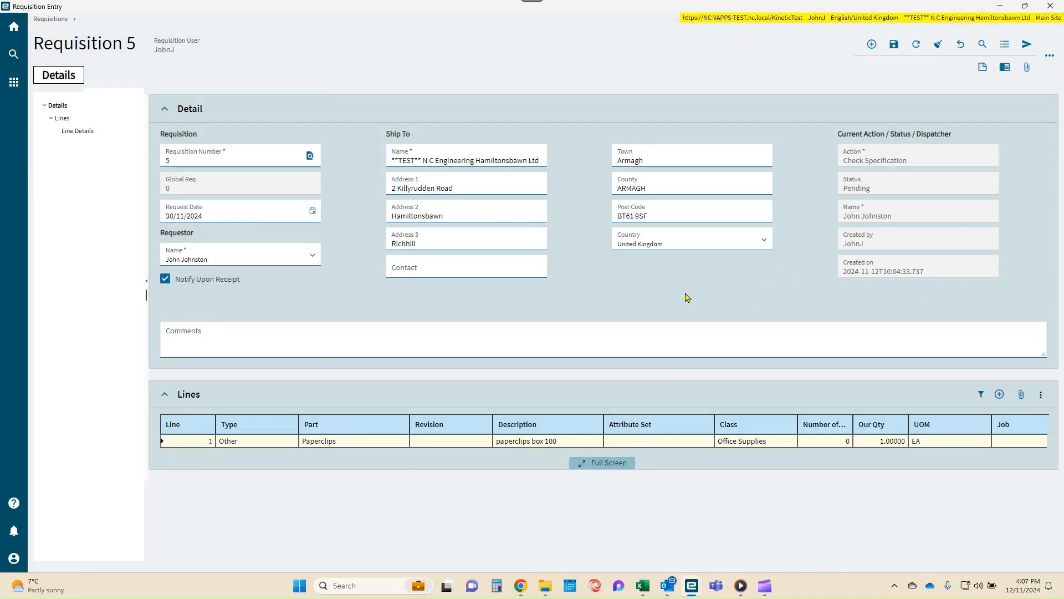
Step: Dispatch the requisition again as Approve/Submit with the action Approved Req
left_click(1027, 47)
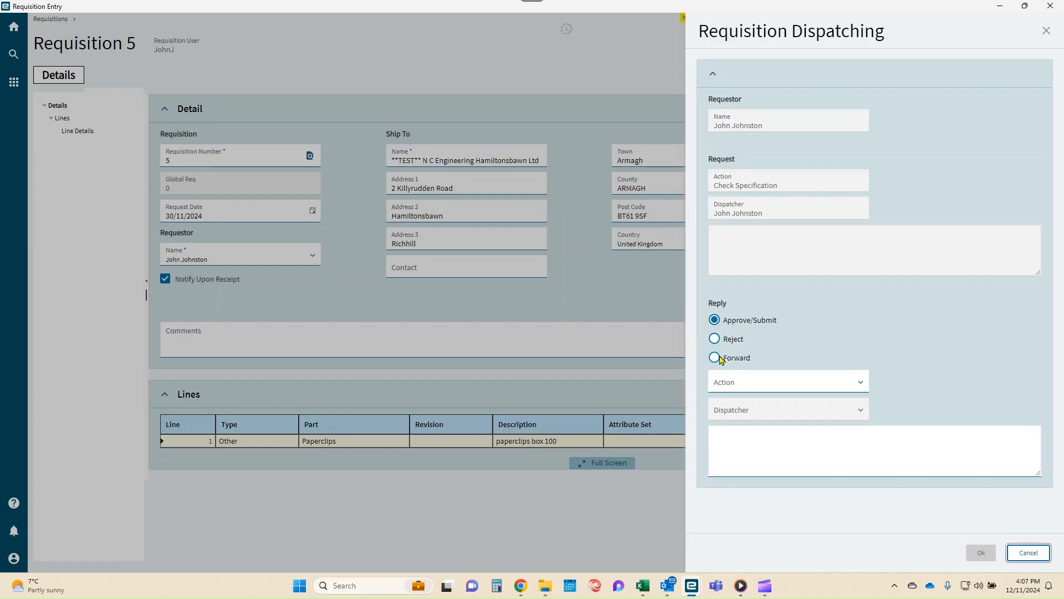
left_click(860, 388)
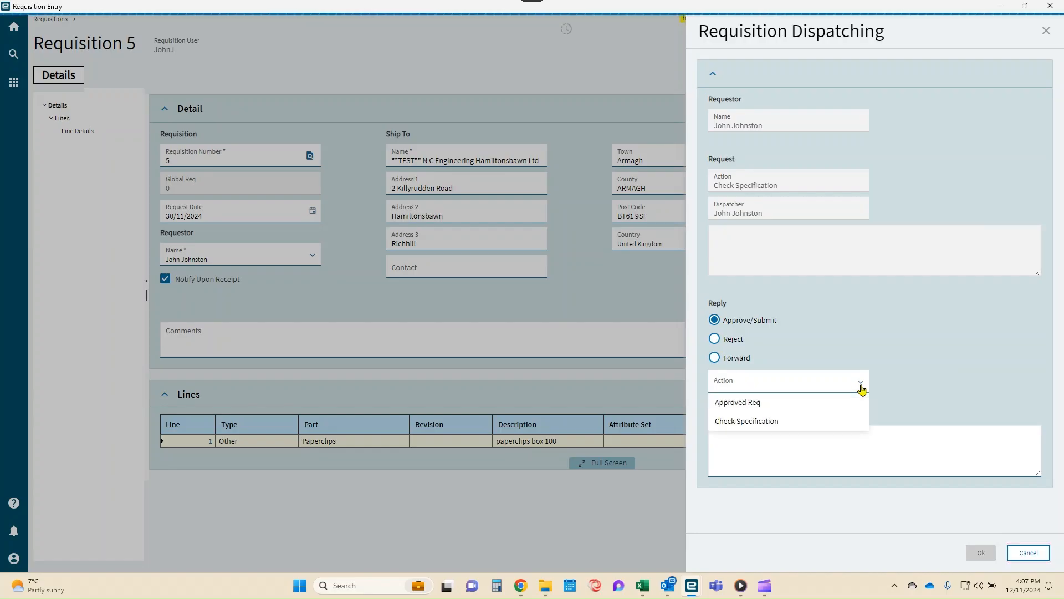
left_click(776, 404)
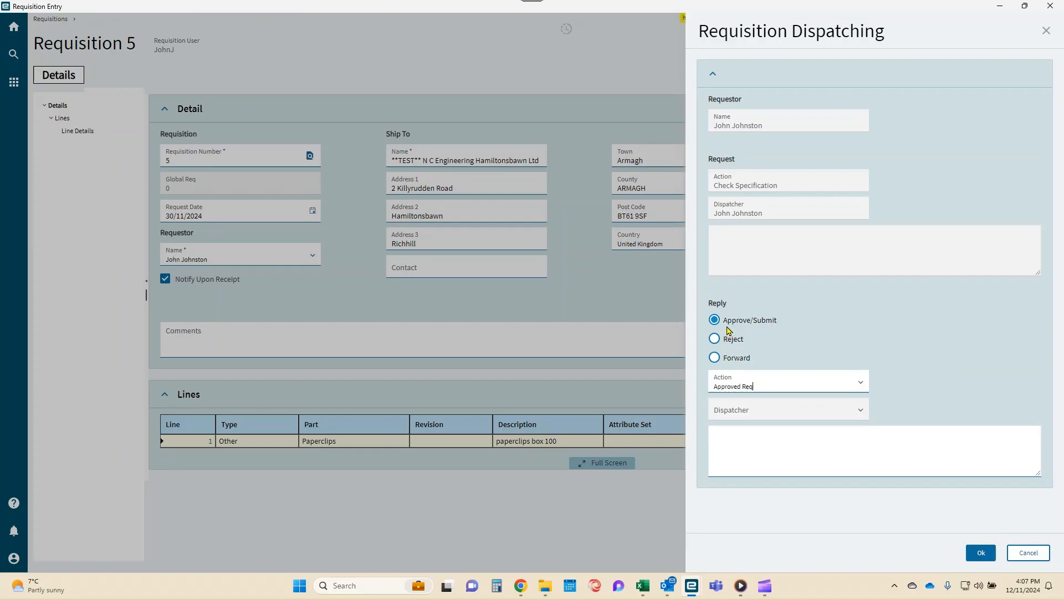
left_click(979, 553)
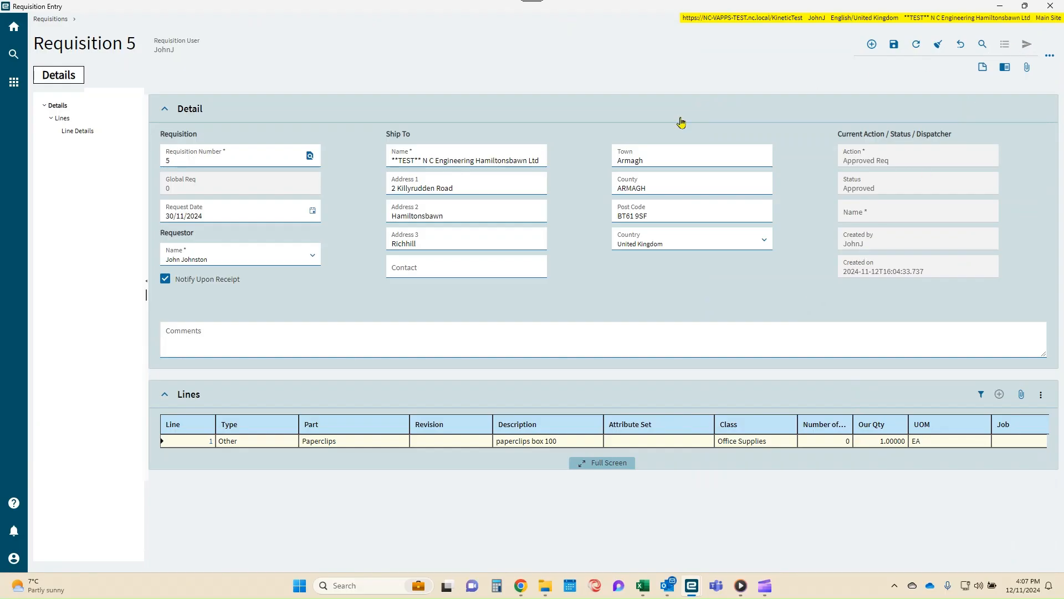
Step: Return to the requisitions list, refresh it and check the status of requisition 5
left_click(51, 19)
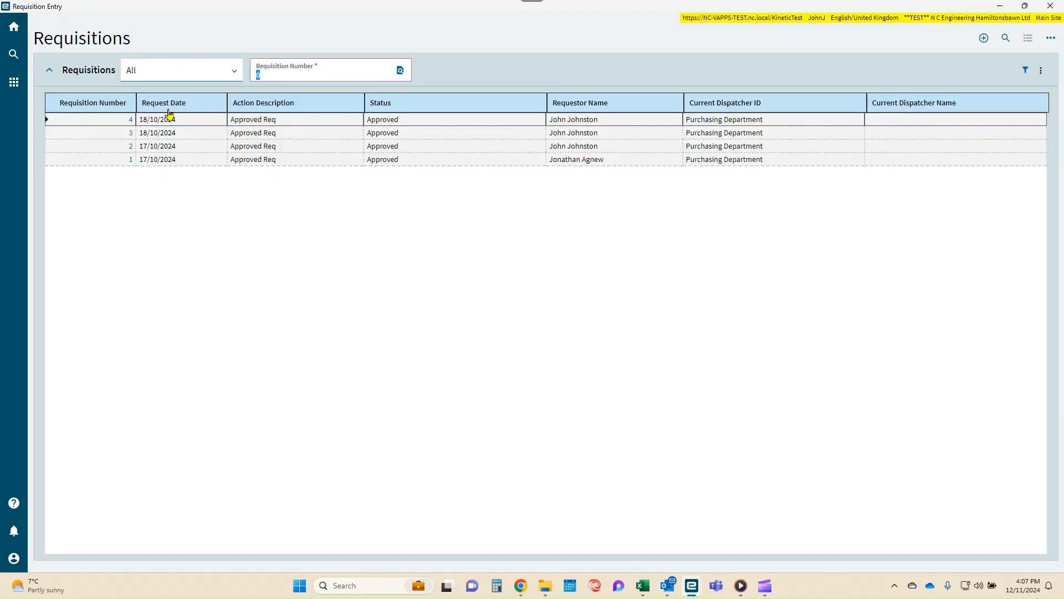
left_click(1041, 70)
left_click(983, 113)
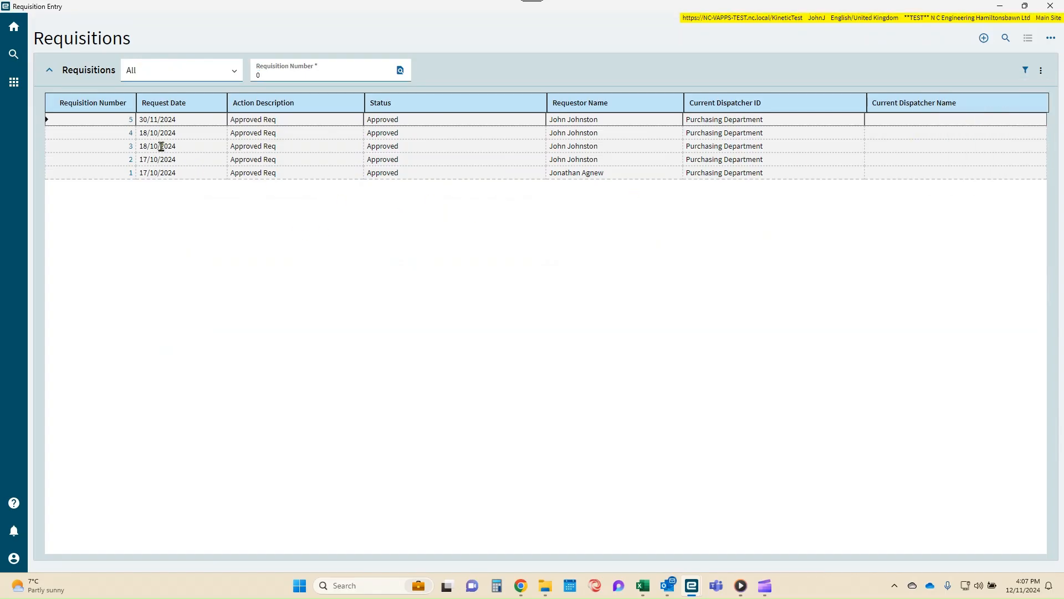
left_click(397, 124)
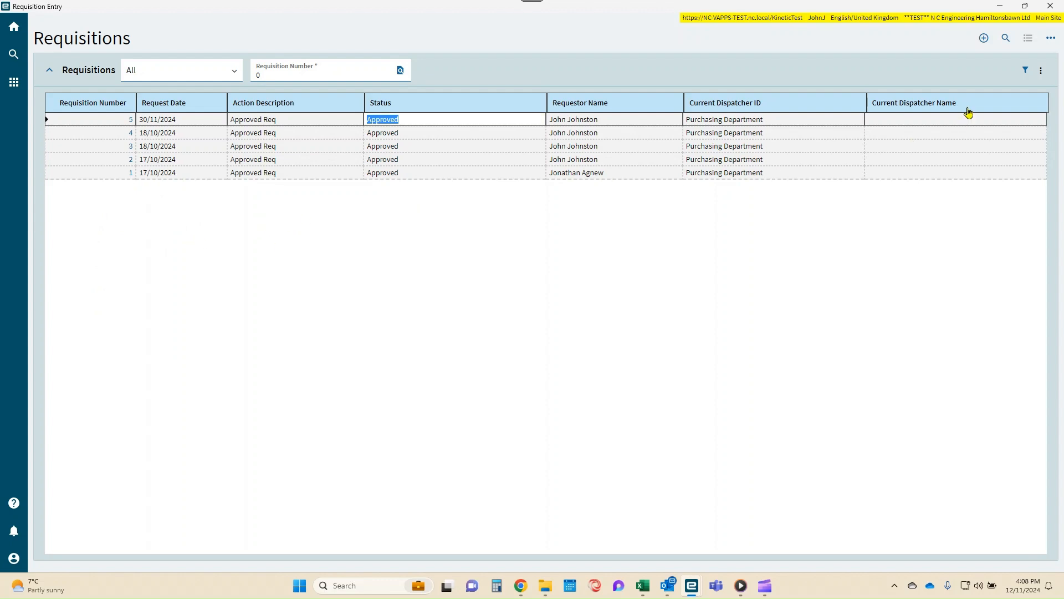
Step: Create a new requisition with Notify Upon Receipt enabled and the request date 22/11/2024, and save it
left_click(984, 38)
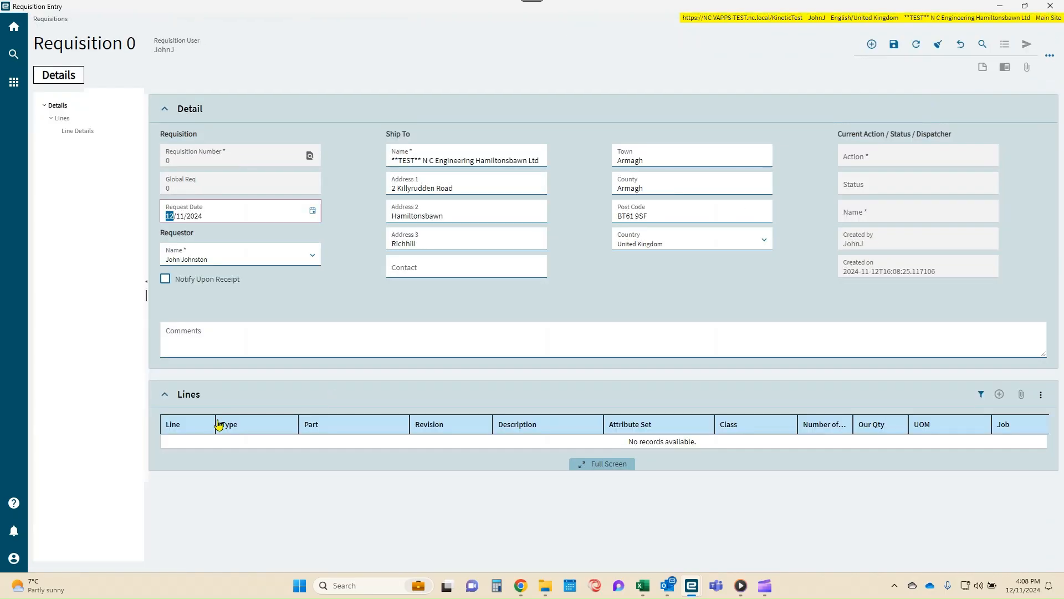
left_click(195, 284)
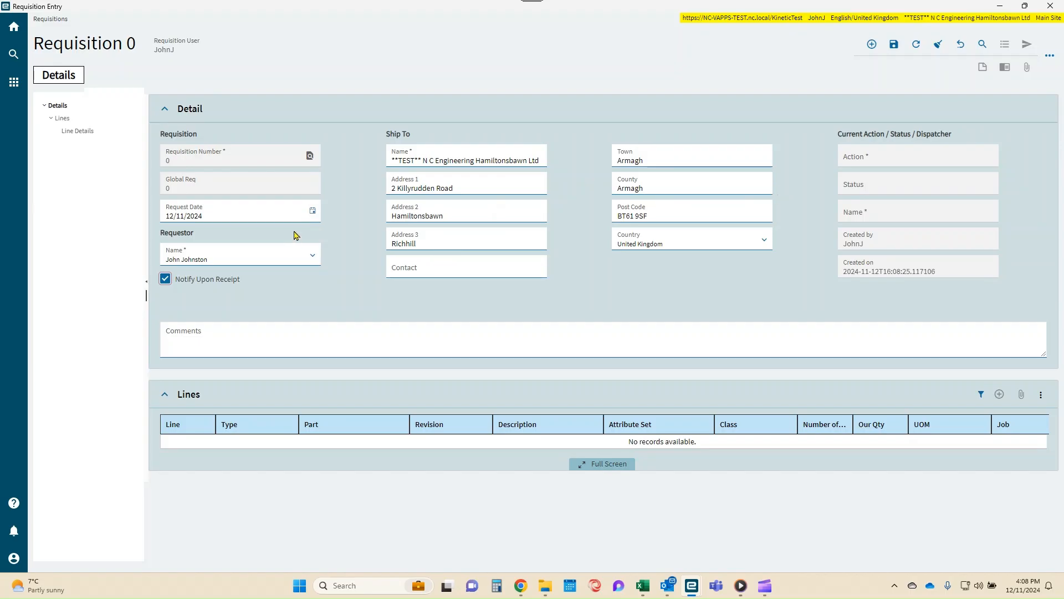
left_click(313, 210)
left_click(310, 342)
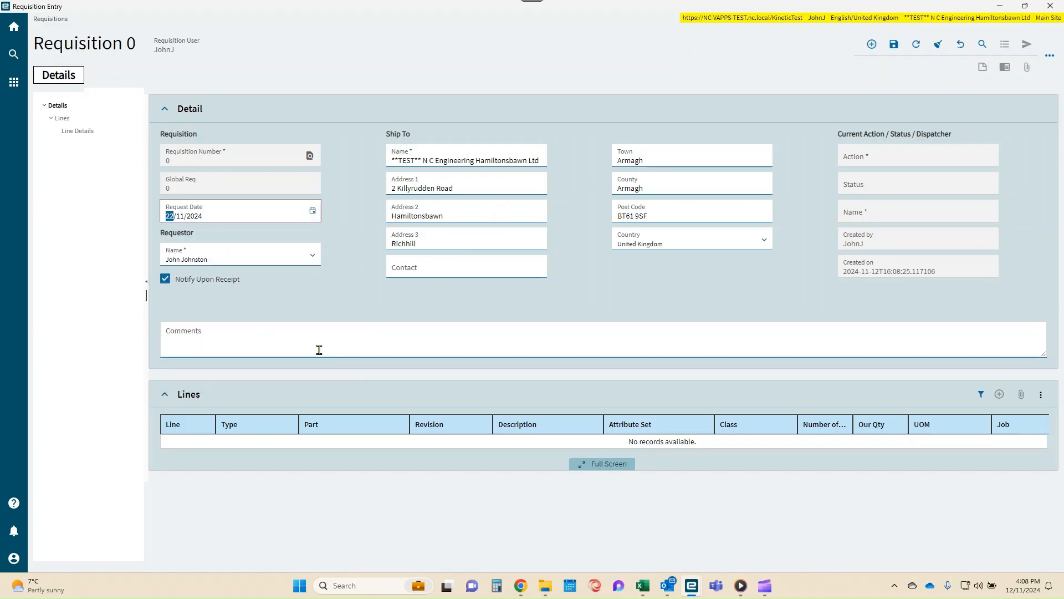
left_click(893, 45)
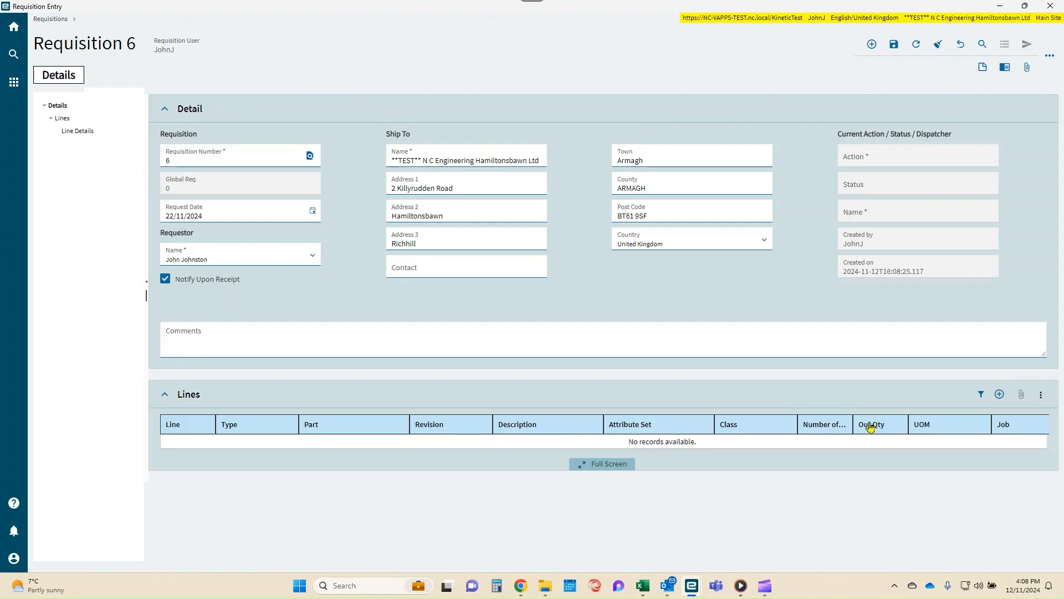
Step: Add a new line to the requisition and open its type choices
left_click(1000, 394)
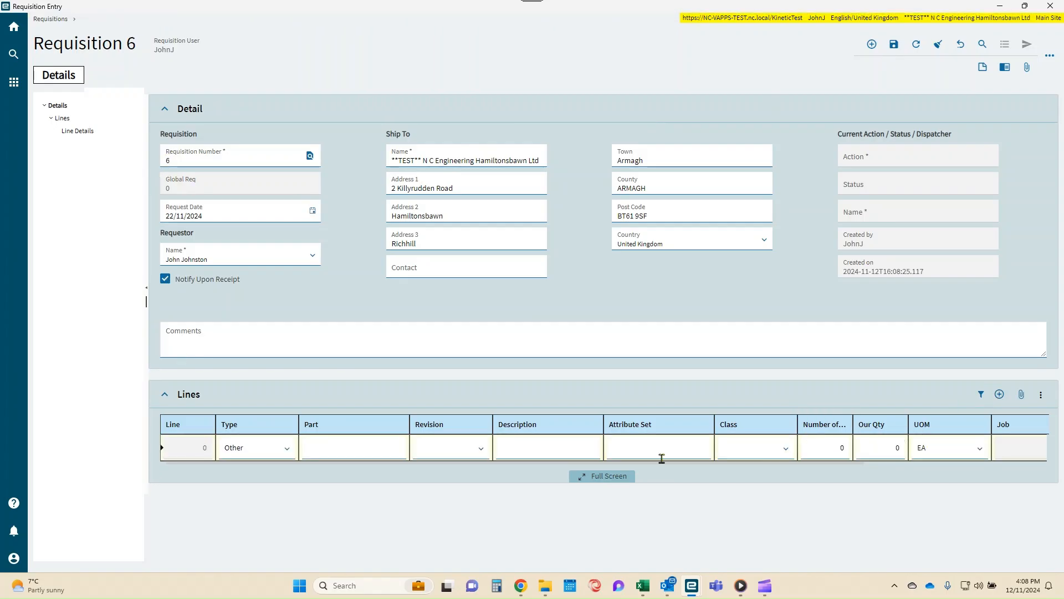
left_click(286, 456)
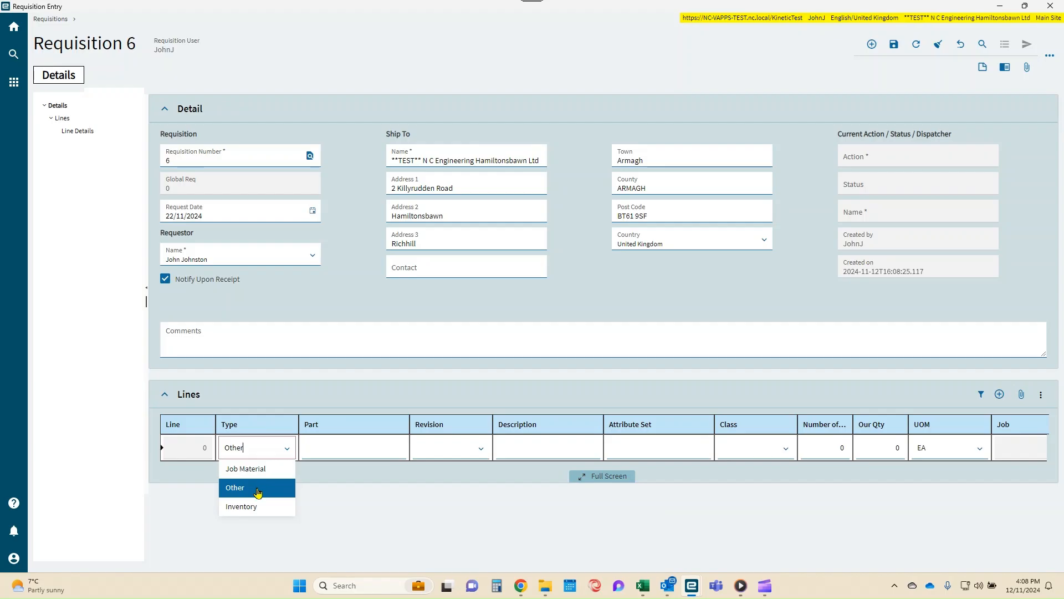